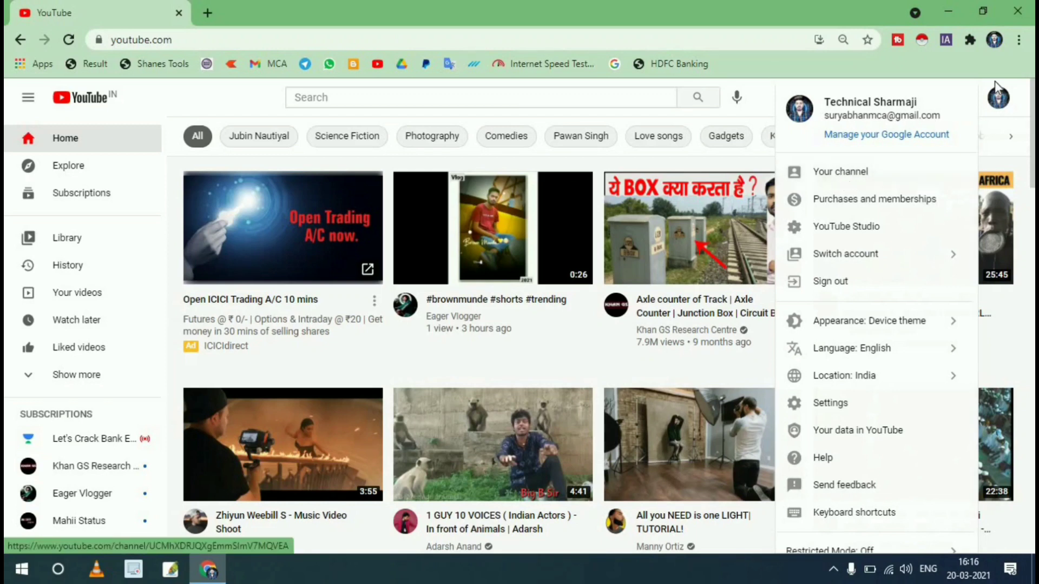
- Open your own channel page and inspect its full web address
{"action": "left_click", "coordinate": [850, 182]}
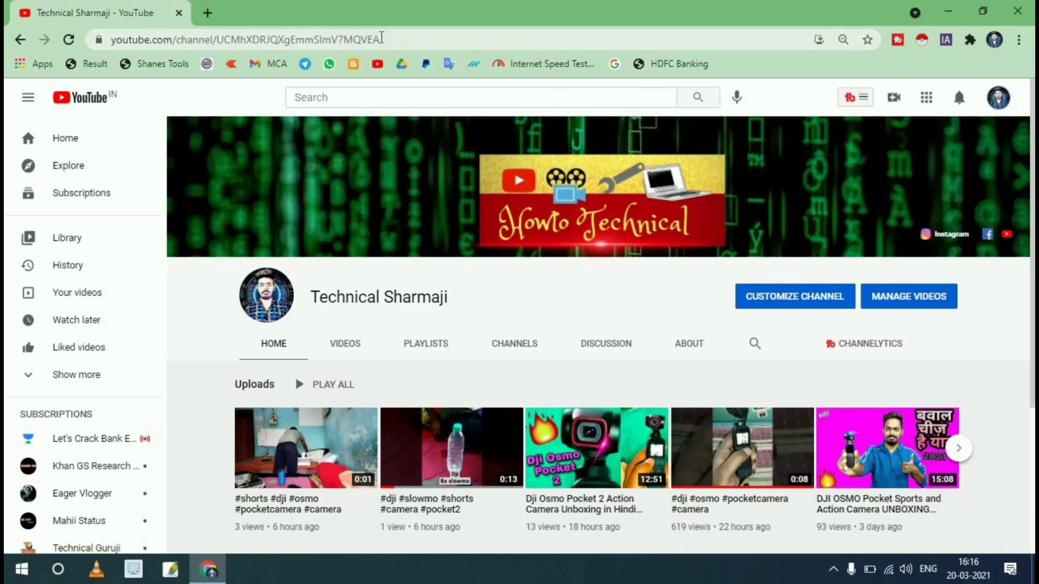
{"action": "left_click", "coordinate": [387, 41]}
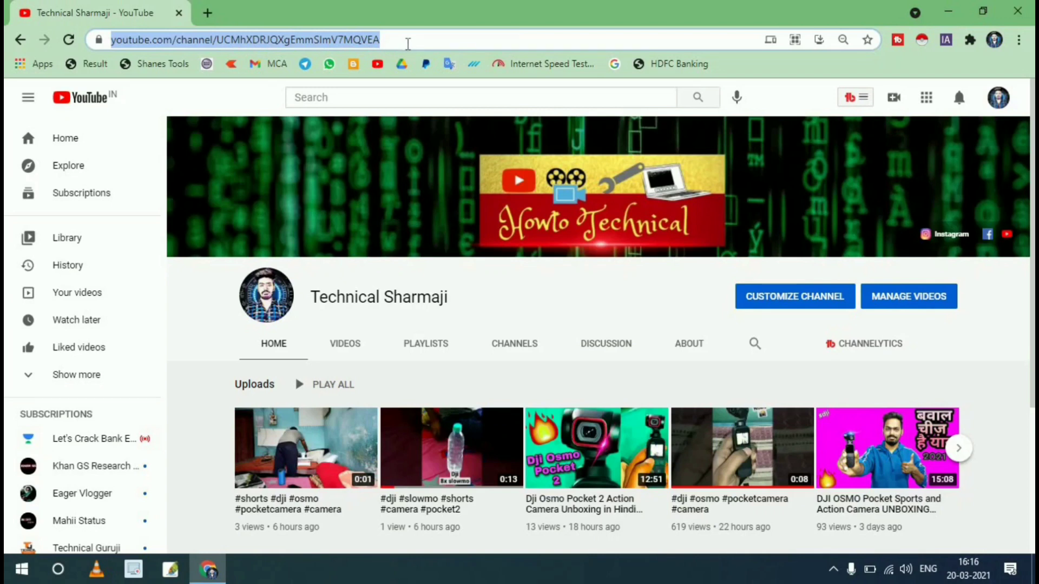
{"action": "left_click", "coordinate": [408, 41]}
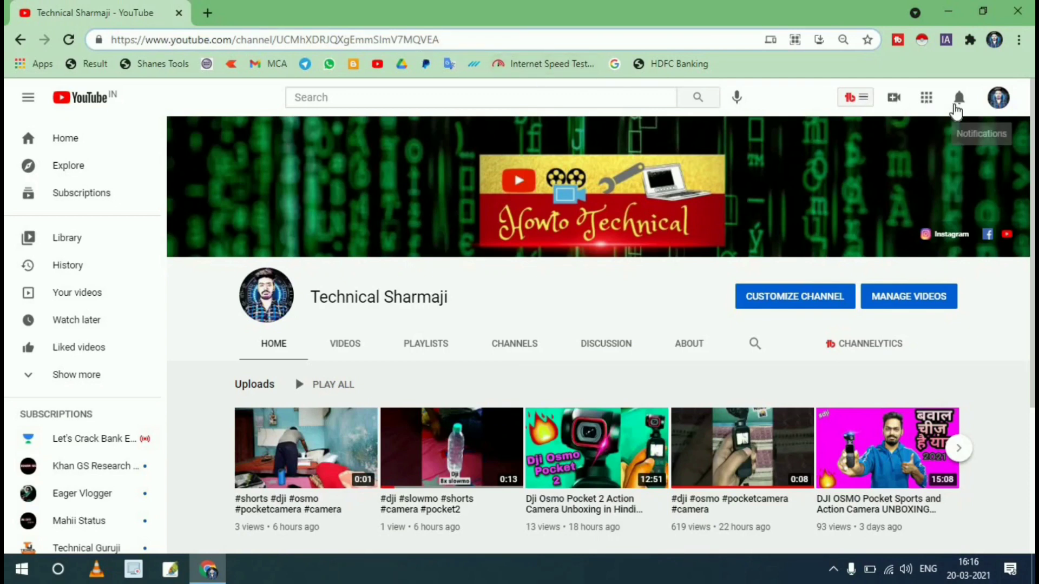
- Open YouTube Studio and go to the Basic info section of the channel customization
{"action": "left_click", "coordinate": [998, 98]}
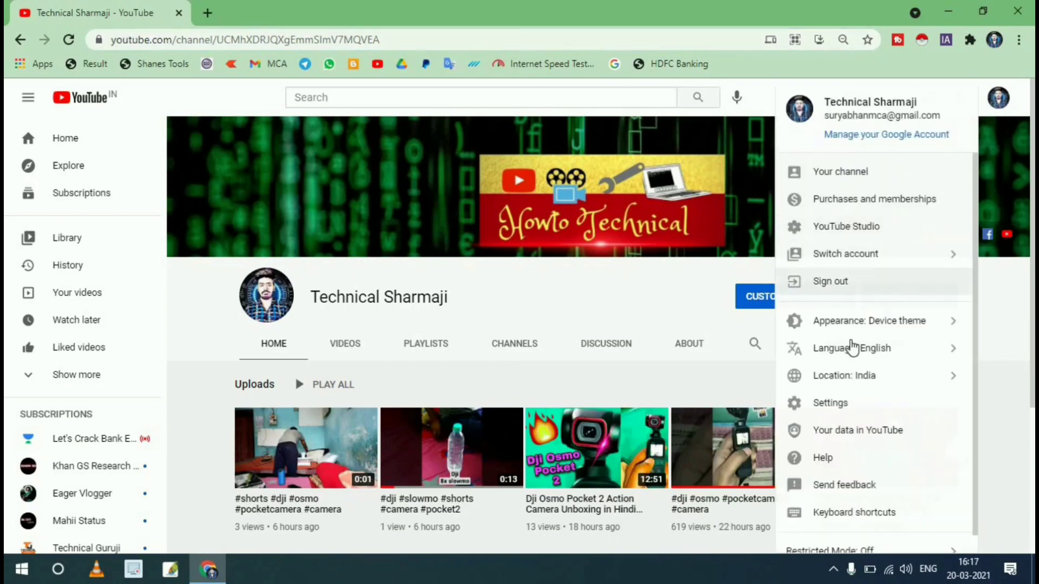
{"action": "left_click", "coordinate": [904, 237]}
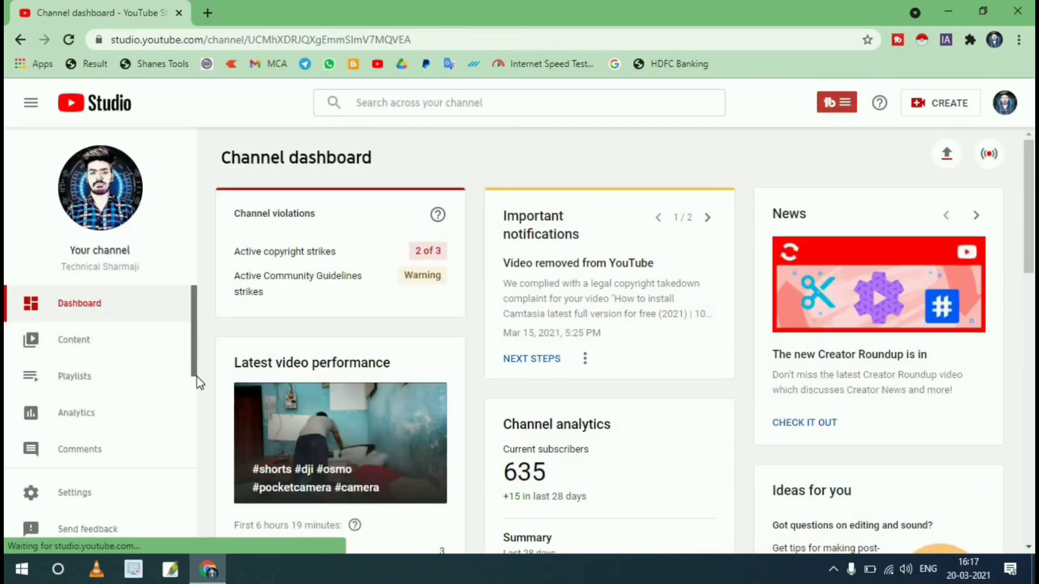
{"action": "scroll", "coordinate": [200, 411], "scroll_direction": "down", "scroll_amount": 2}
{"action": "left_click_drag", "start_coordinate": [199, 416], "coordinate": [196, 463]}
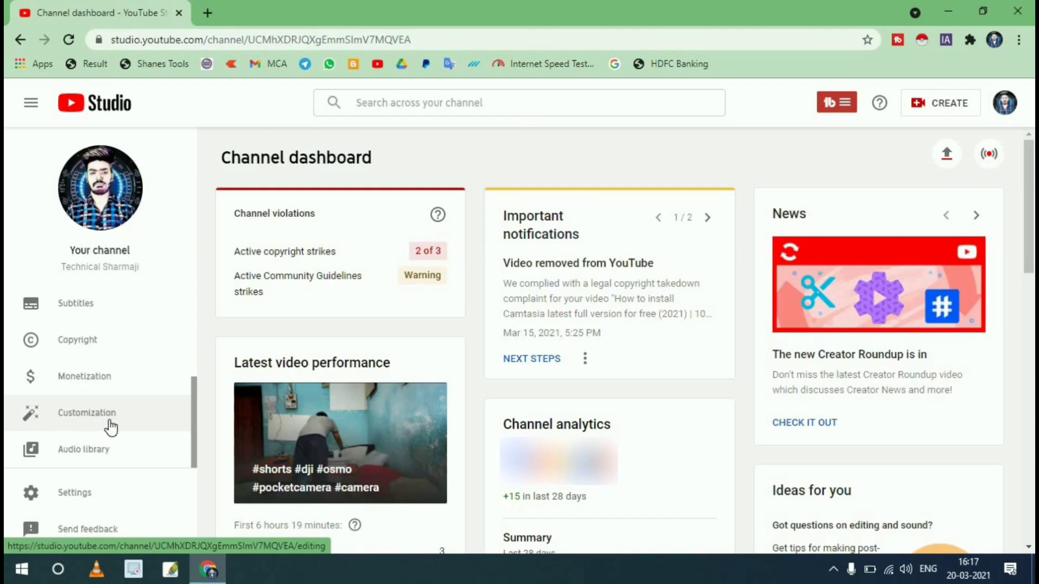
{"action": "left_click", "coordinate": [110, 426]}
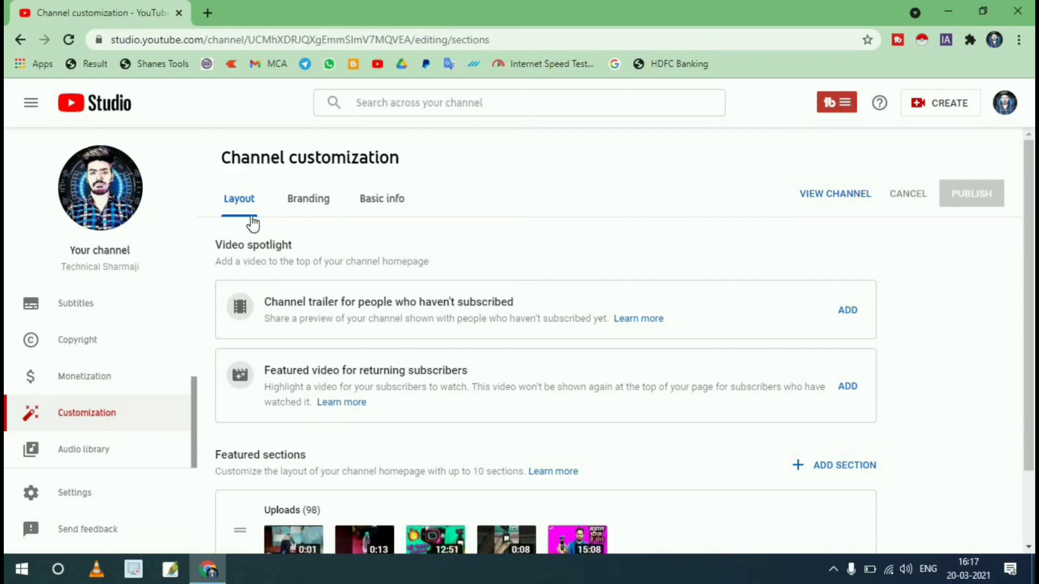
{"action": "left_click", "coordinate": [390, 213]}
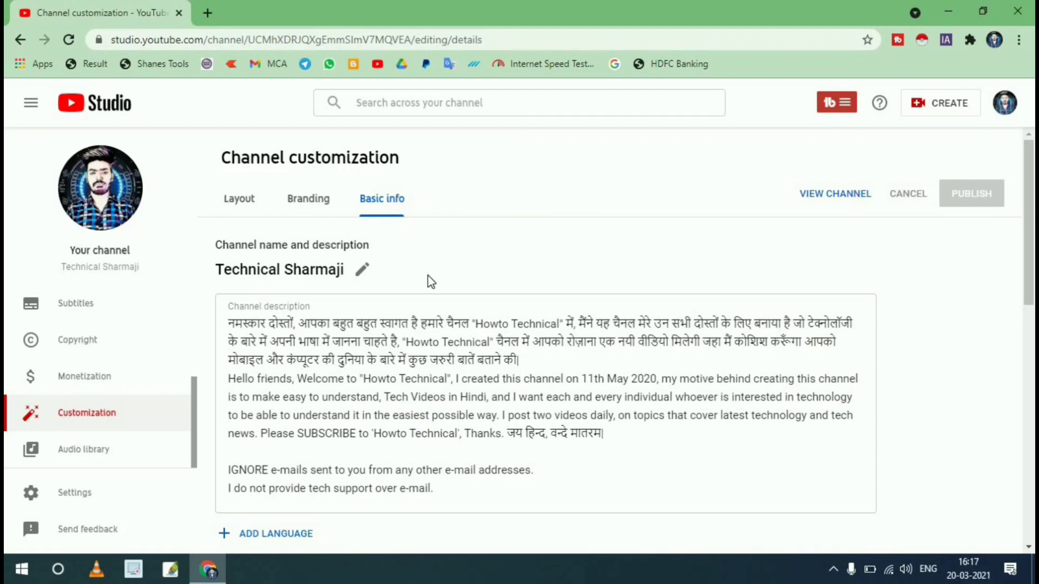
- Start a custom URL for the channel and choose the option that accepts extra letters or numbers
{"action": "scroll", "coordinate": [430, 281], "scroll_direction": "down", "scroll_amount": 5}
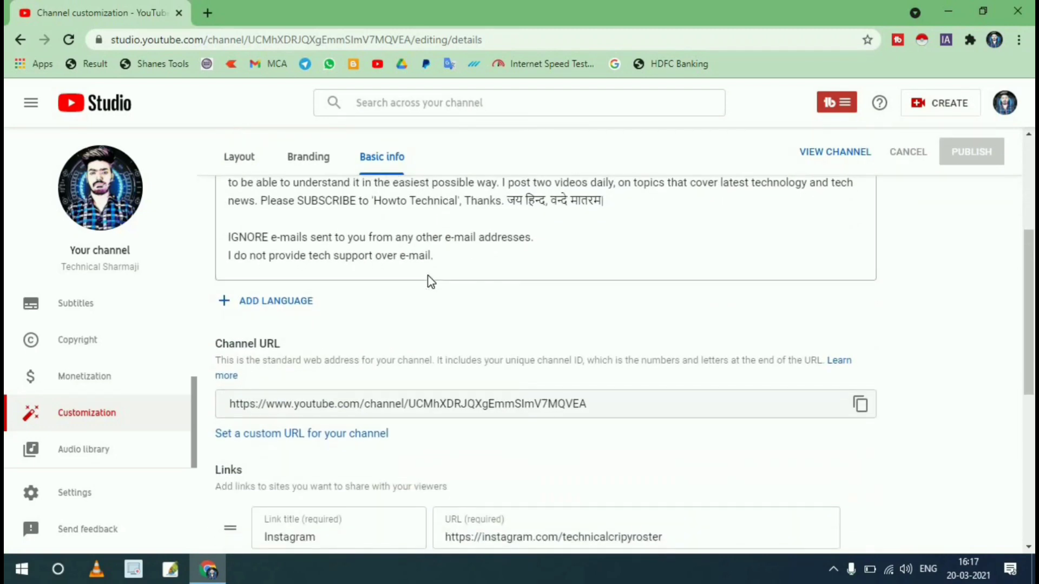
{"action": "scroll", "coordinate": [430, 282], "scroll_direction": "down", "scroll_amount": 1}
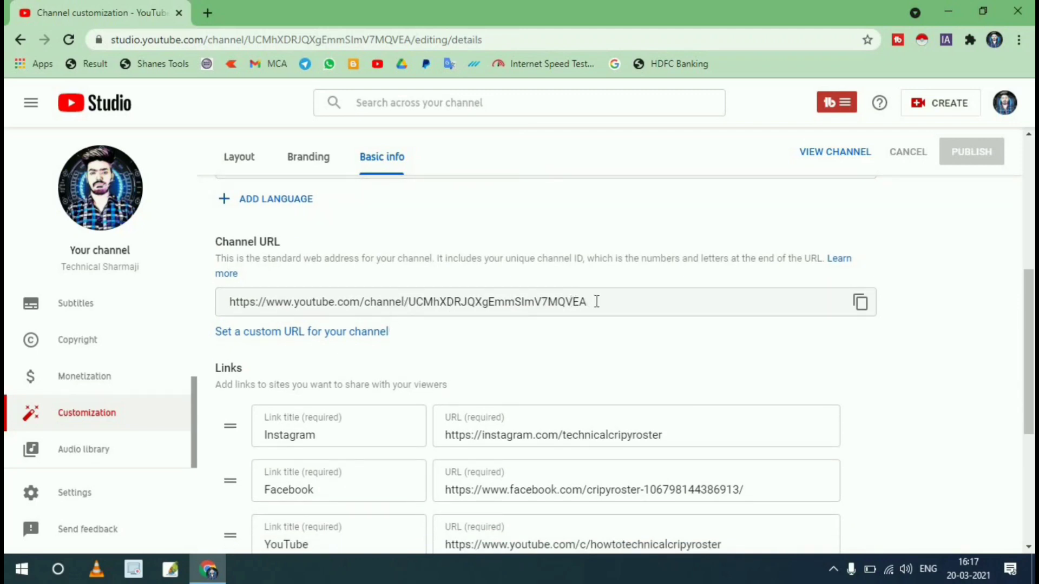
{"action": "triple_click", "coordinate": [499, 304]}
{"action": "left_click_drag", "start_coordinate": [499, 304], "coordinate": [471, 301]}
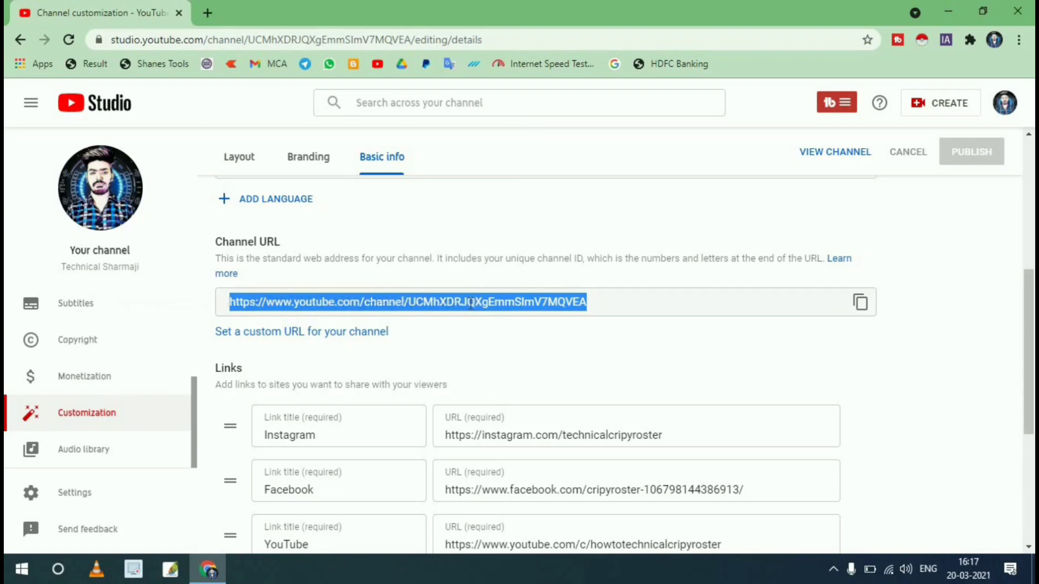
{"action": "left_click", "coordinate": [599, 309]}
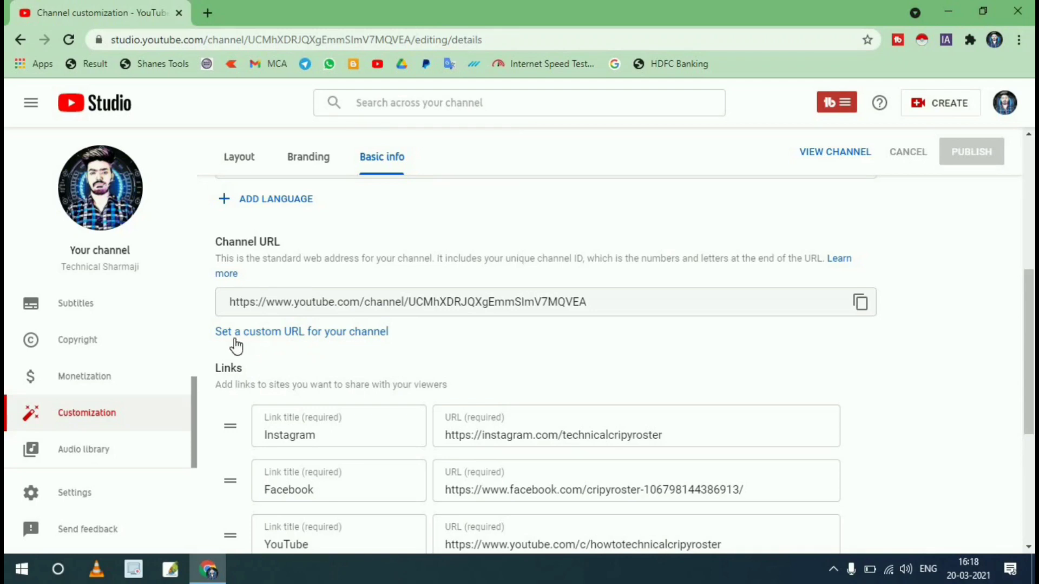
{"action": "left_click", "coordinate": [323, 333]}
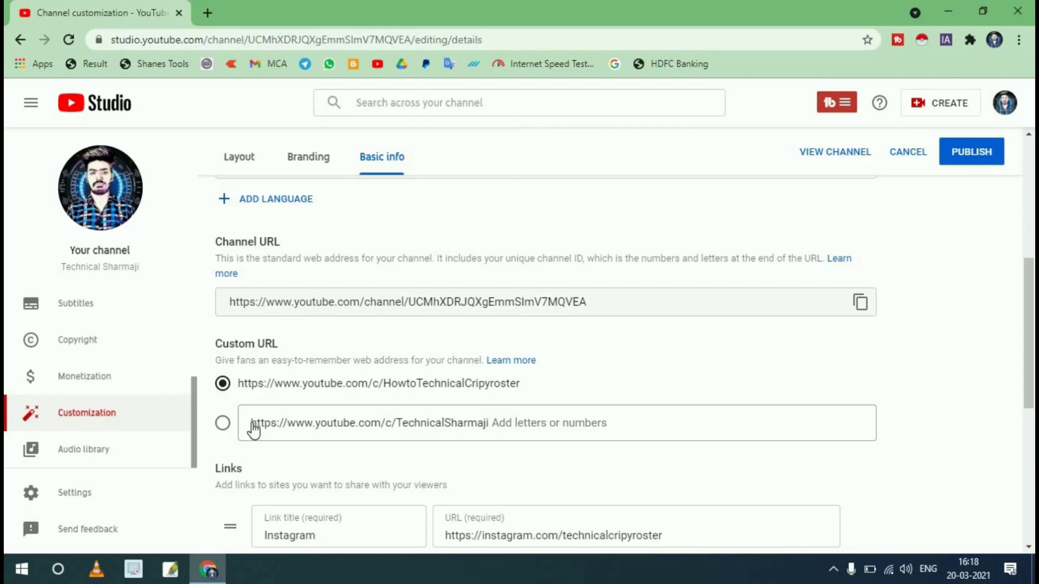
{"action": "left_click", "coordinate": [222, 424]}
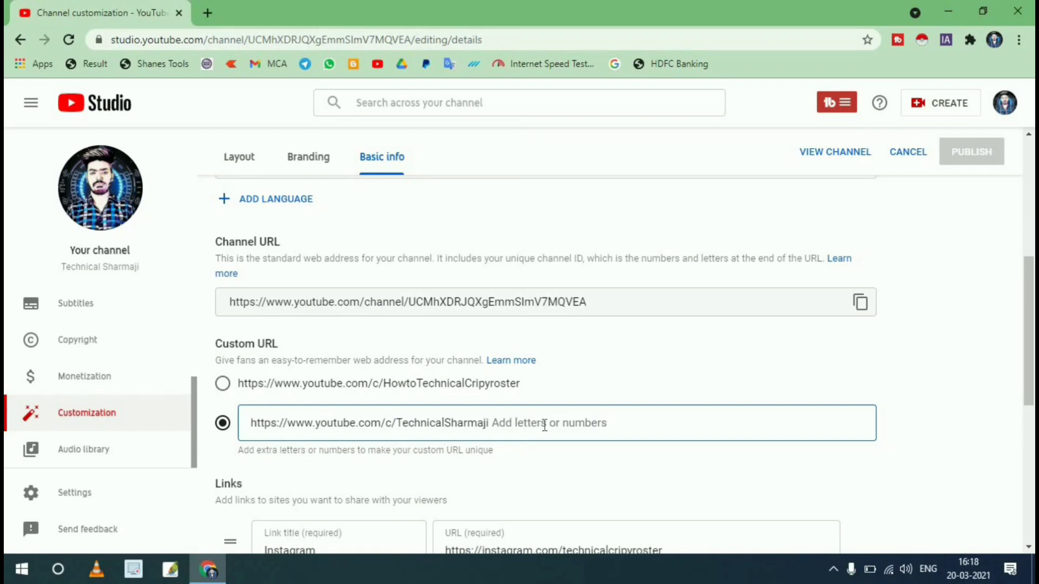
- Try the suffixes 2, 1995 and 0 on the custom URL, clearing each one
{"action": "type", "text": "2"}
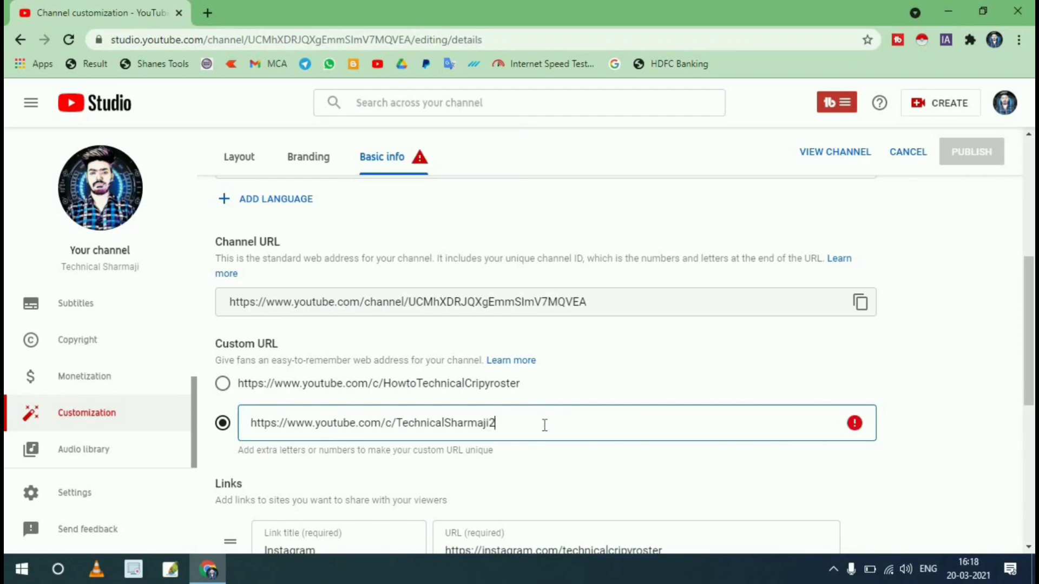
{"action": "key", "text": "BackSpace"}
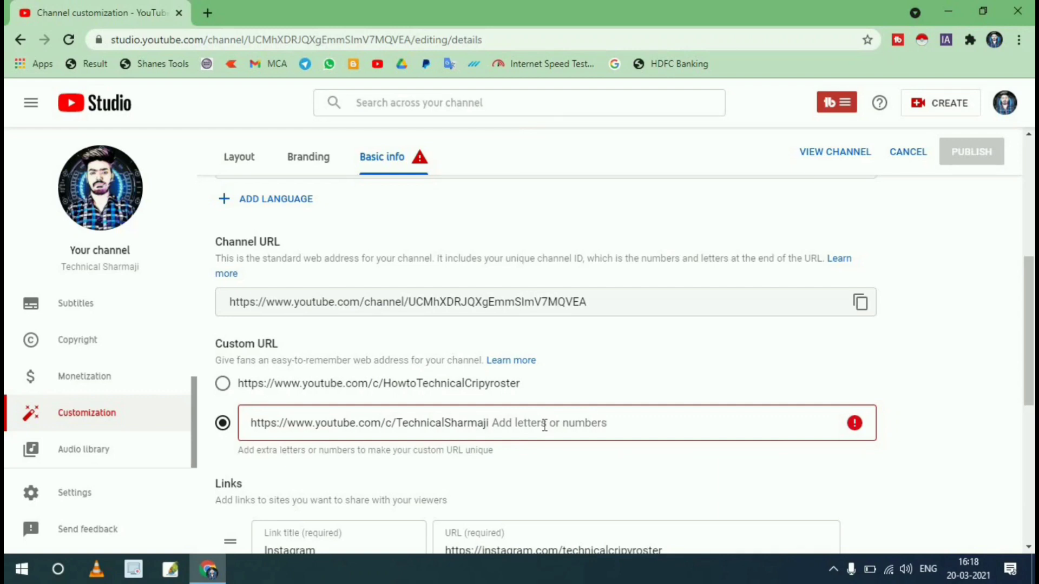
{"action": "type", "text": "19"}
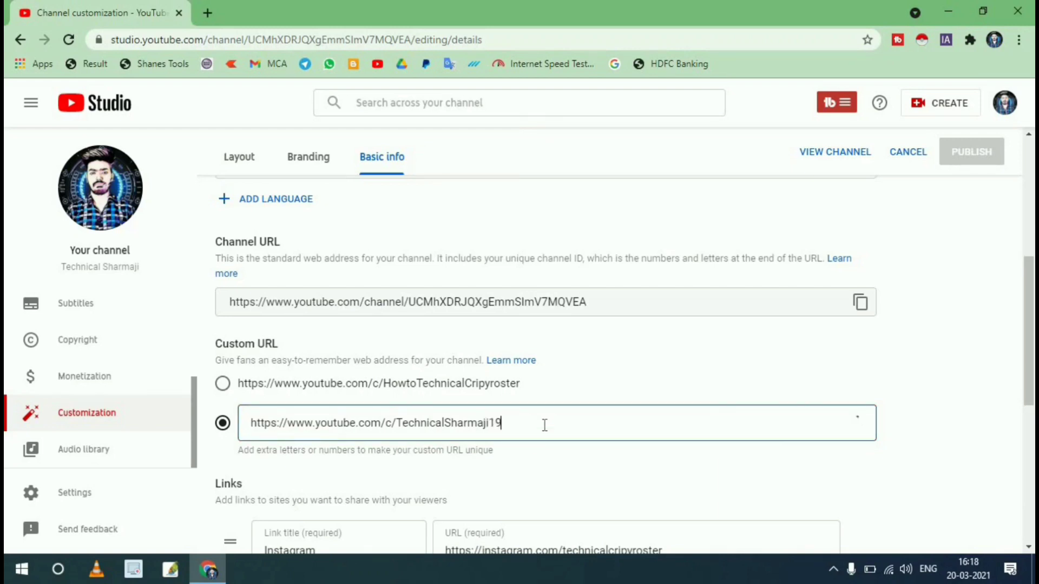
{"action": "type", "text": "95"}
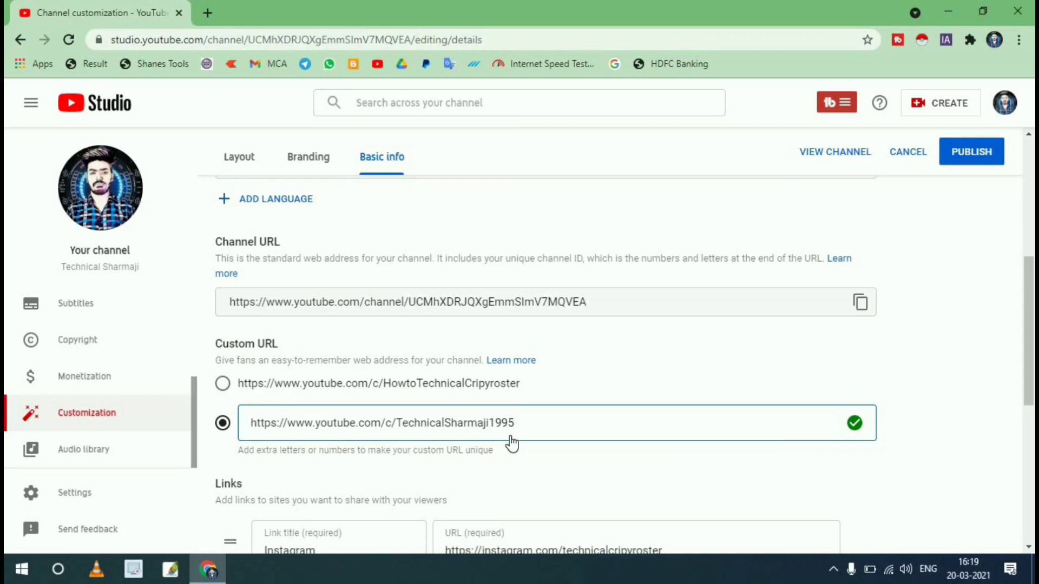
{"action": "key", "text": "BackSpace"}
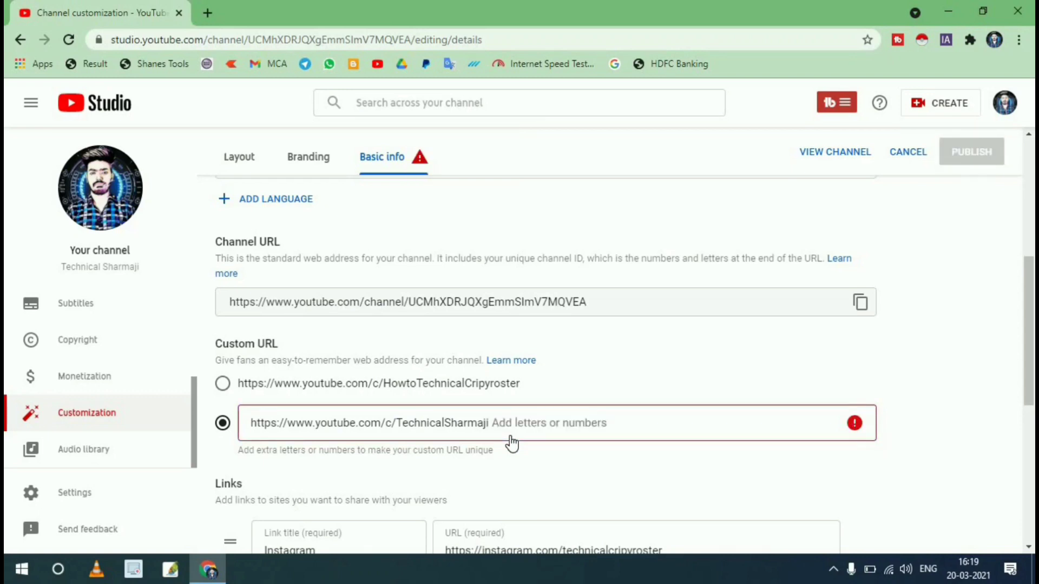
{"action": "type", "text": "0"}
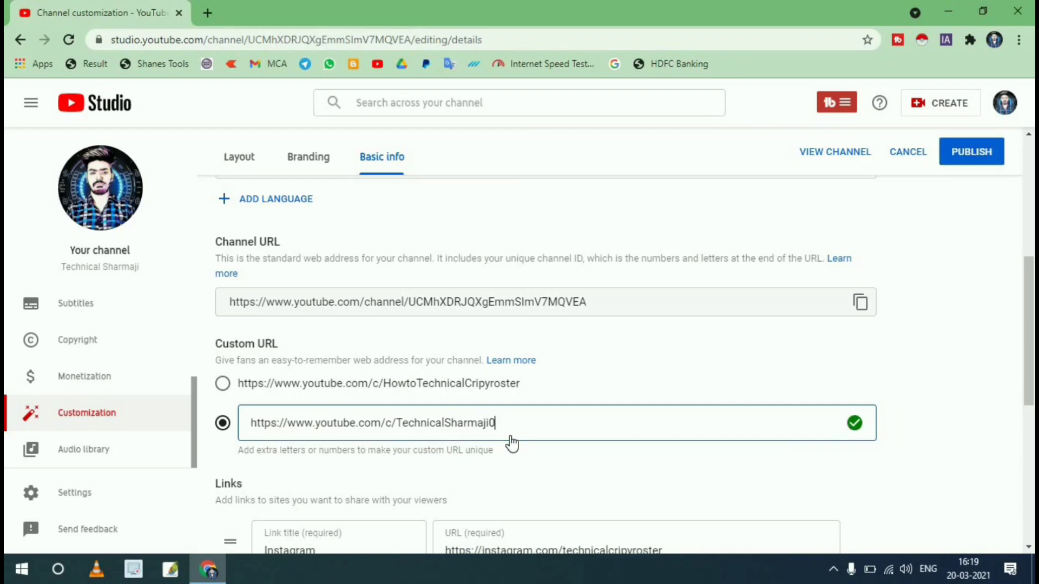
{"action": "key", "text": "BackSpace"}
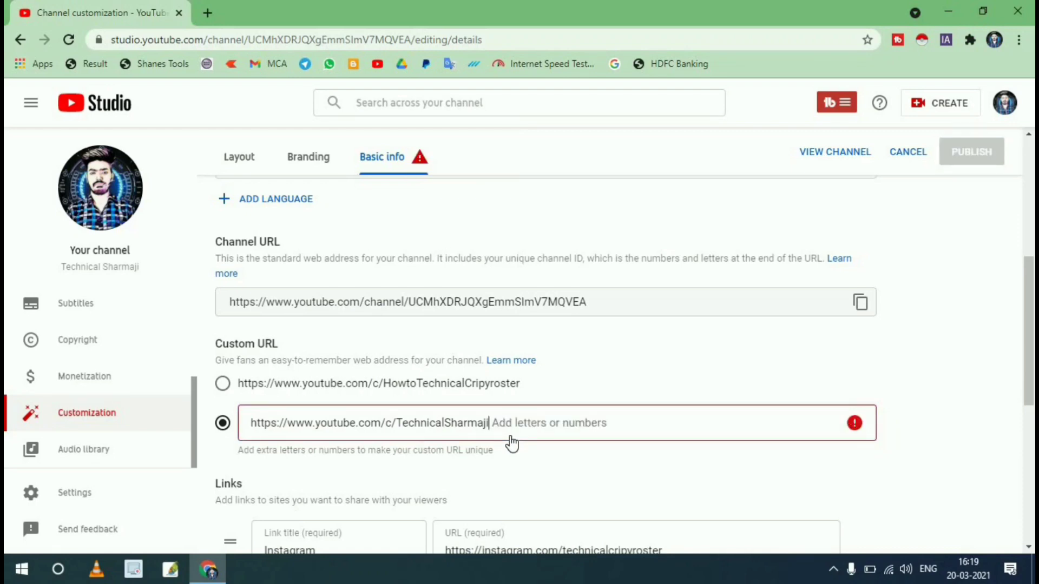
- Add the suffix 143 to the custom URL, publish the change and confirm it
{"action": "type", "text": "143"}
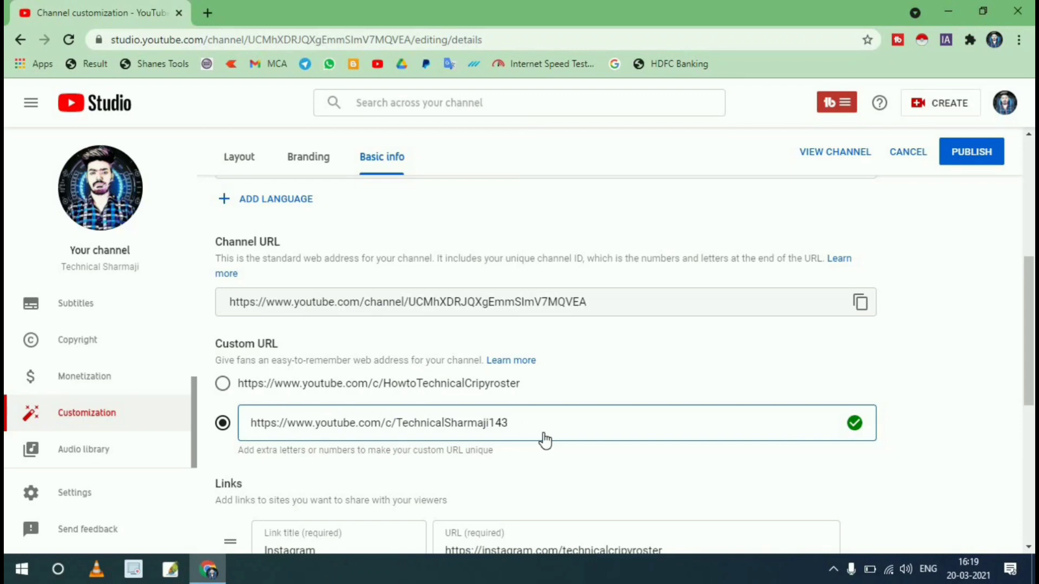
{"action": "left_click", "coordinate": [961, 159]}
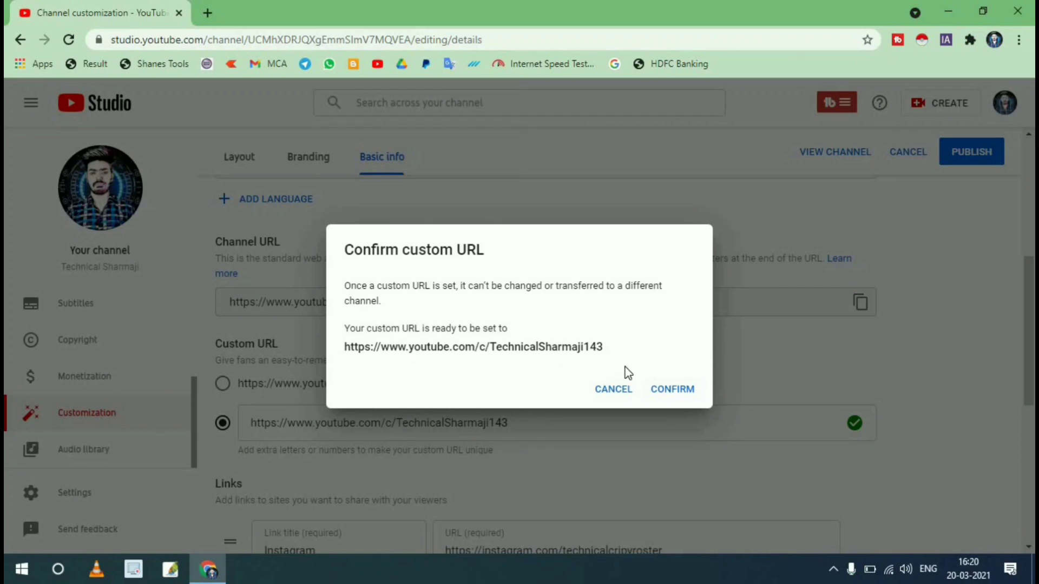
{"action": "left_click", "coordinate": [671, 391]}
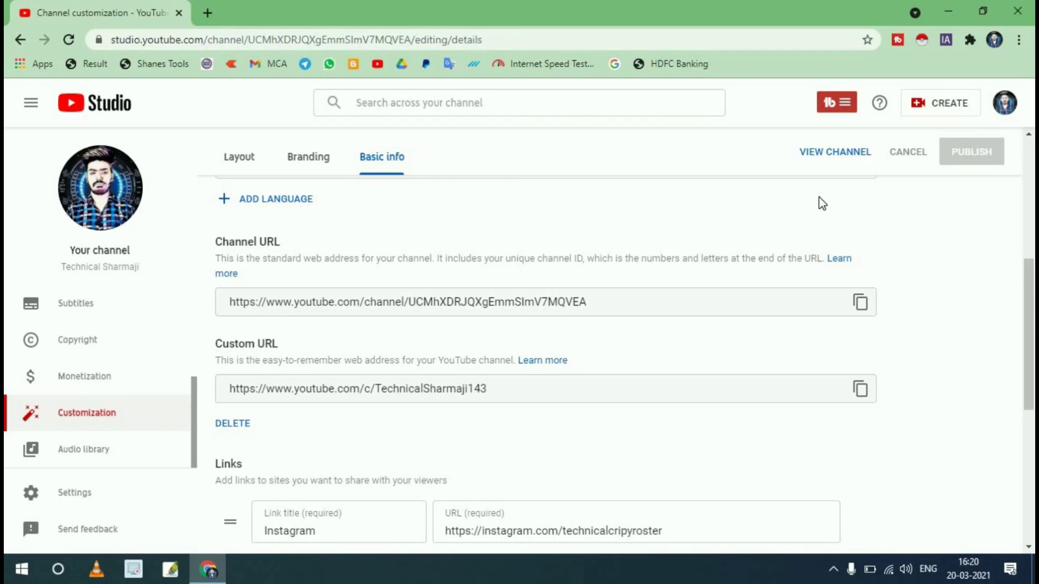
- View the channel from the customization page and inspect its full web address
{"action": "left_click", "coordinate": [826, 154]}
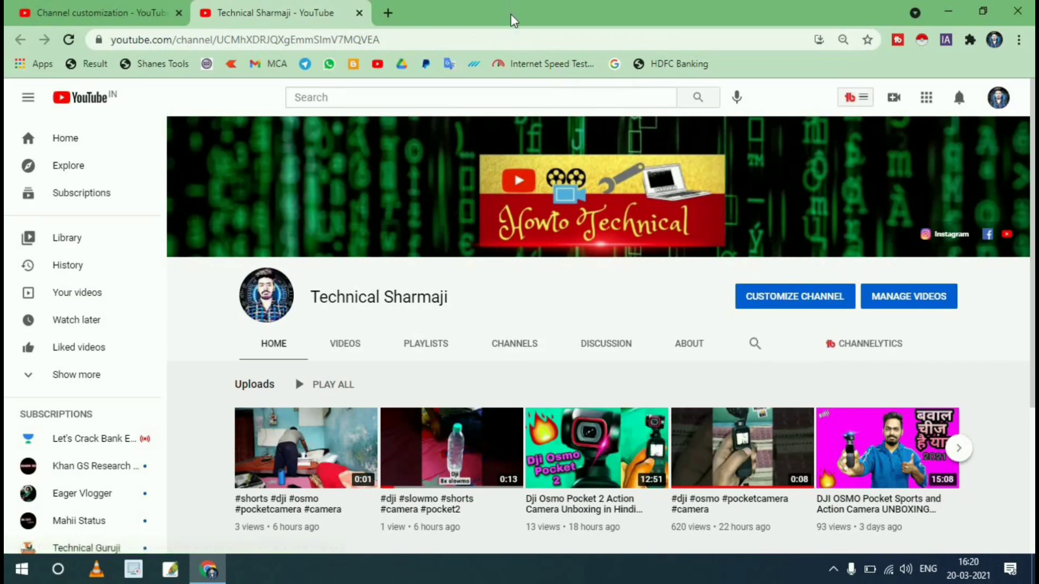
{"action": "left_click", "coordinate": [510, 40]}
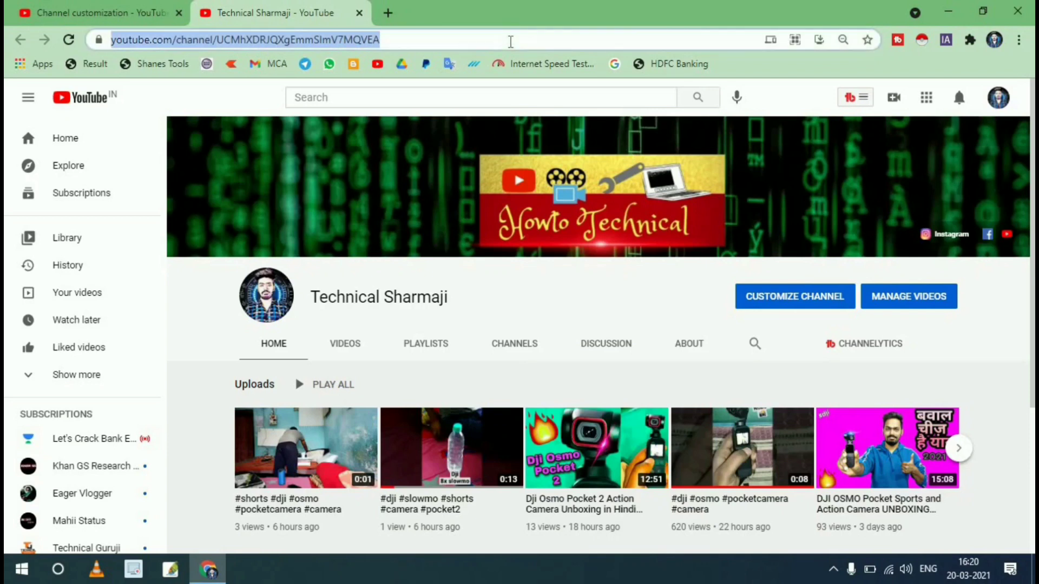
{"action": "left_click", "coordinate": [510, 40]}
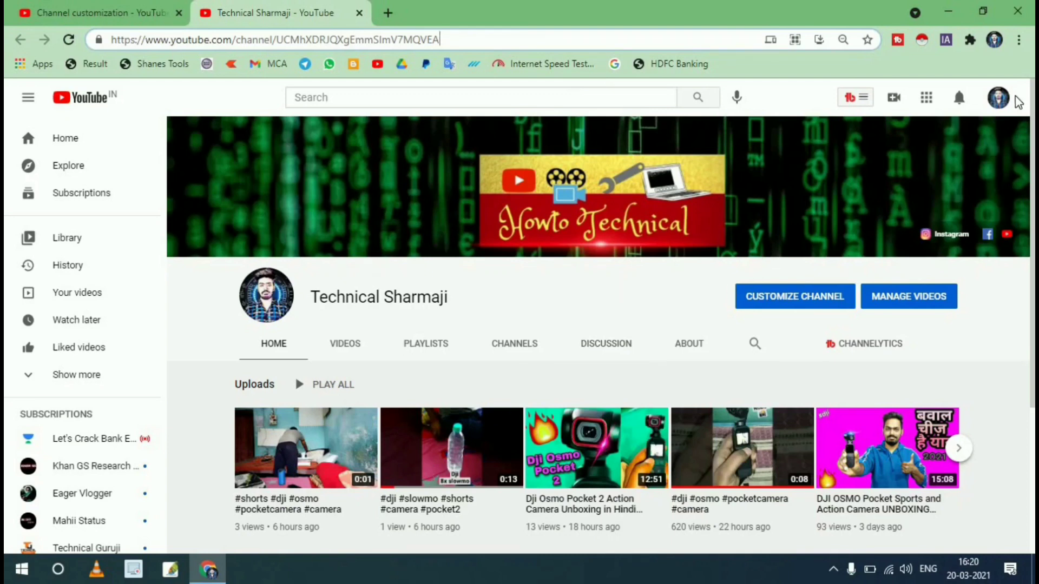
- Reopen your channel page from the account options twice, look over its content and reload it to recheck the address
{"action": "left_click", "coordinate": [1001, 109]}
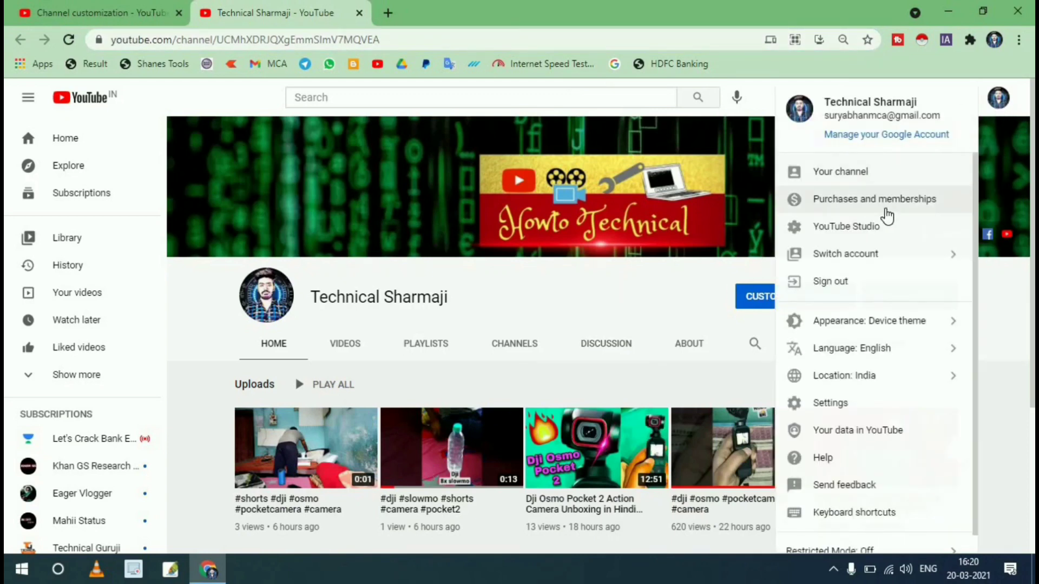
{"action": "left_click", "coordinate": [915, 172]}
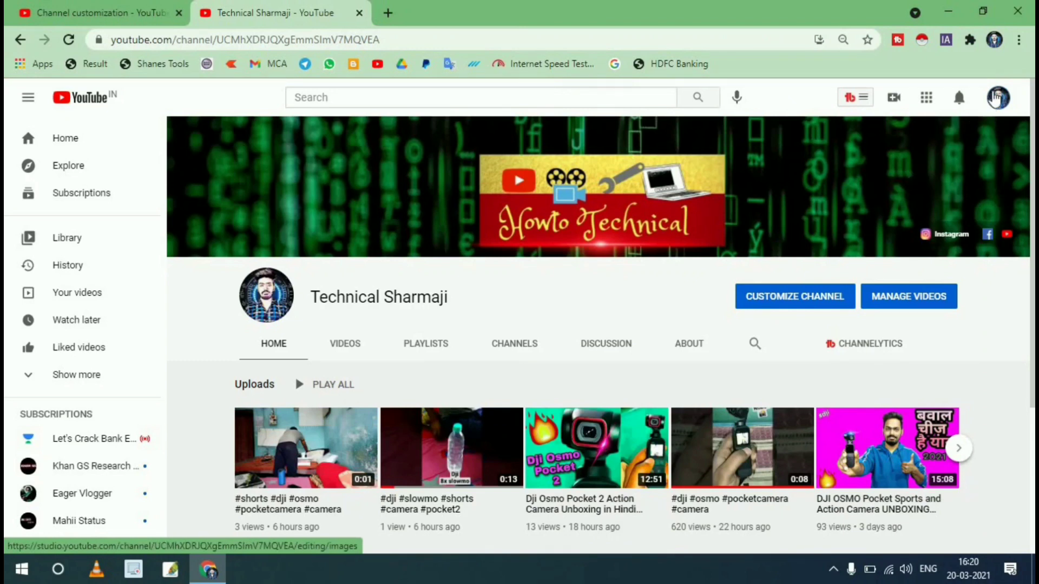
{"action": "left_click", "coordinate": [995, 98]}
{"action": "left_click", "coordinate": [894, 183]}
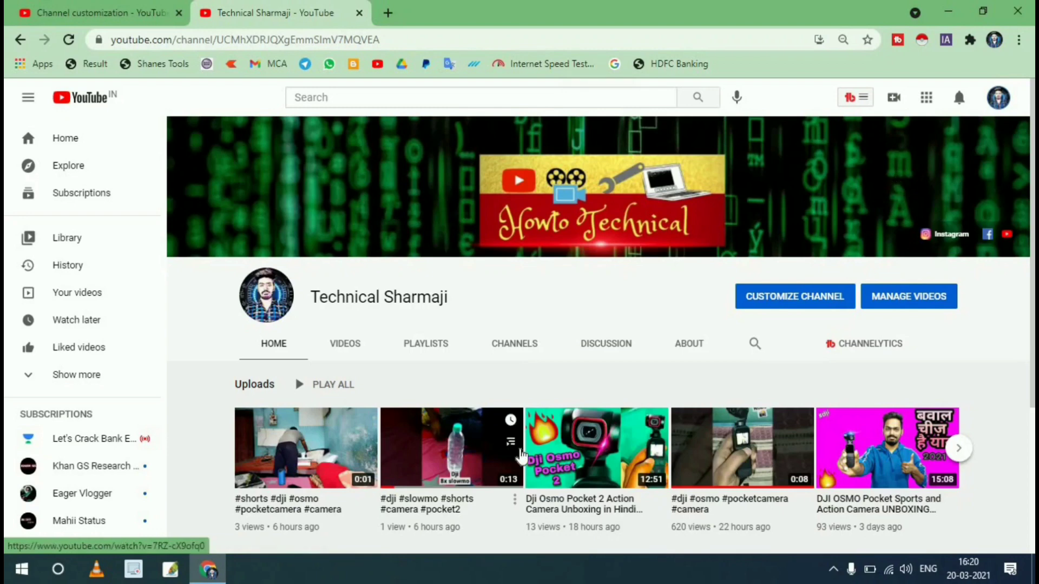
{"action": "scroll", "coordinate": [521, 456], "scroll_direction": "down", "scroll_amount": 4}
{"action": "scroll", "coordinate": [521, 456], "scroll_direction": "up", "scroll_amount": 4}
{"action": "left_click", "coordinate": [61, 44]}
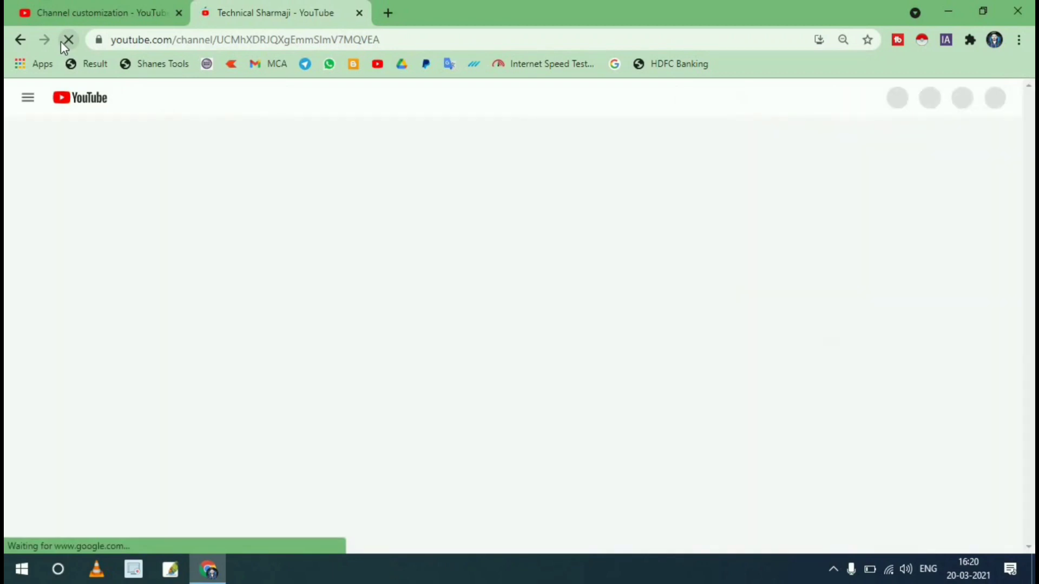